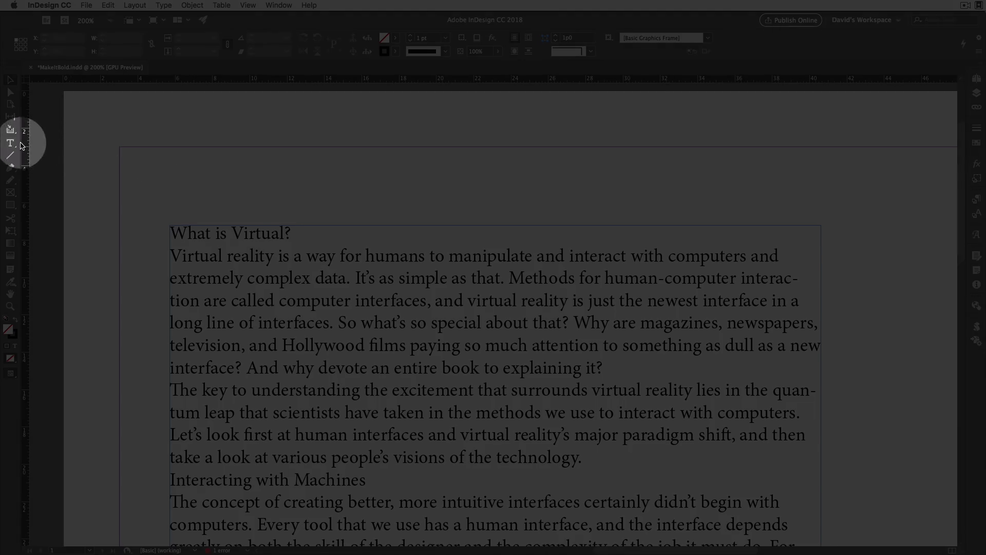
Step: Switch to the Type tool to edit the body text frame
click(16, 143)
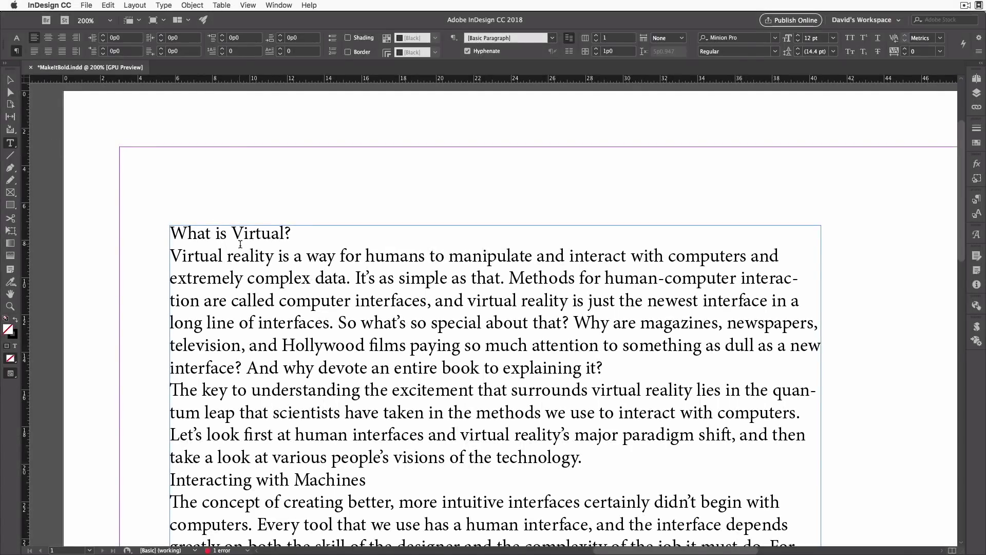
Step: Select 'computer interfaces' in the third line, cancelling the accidentally opened Text Frame Options
drag(280, 303, 423, 305)
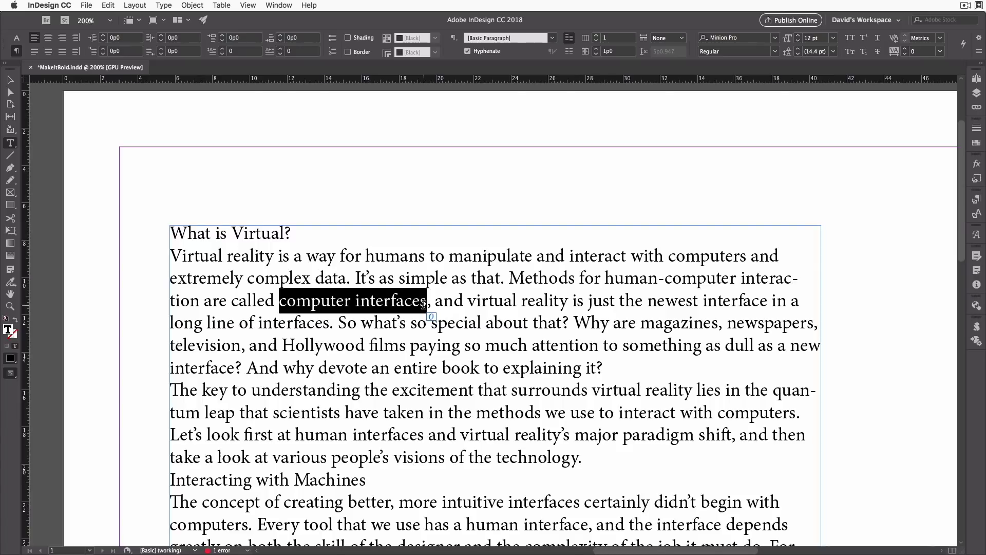
key(ctrl+b)
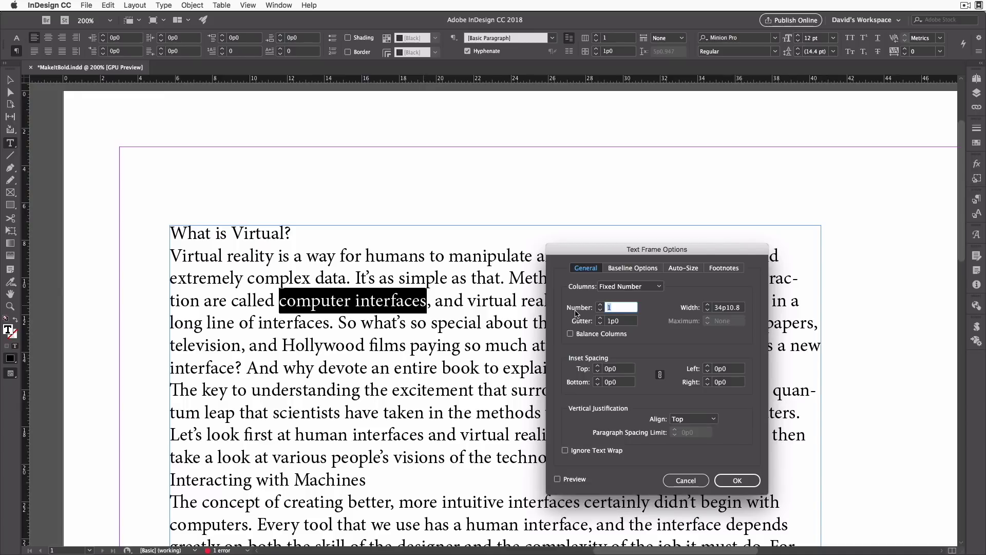
click(686, 480)
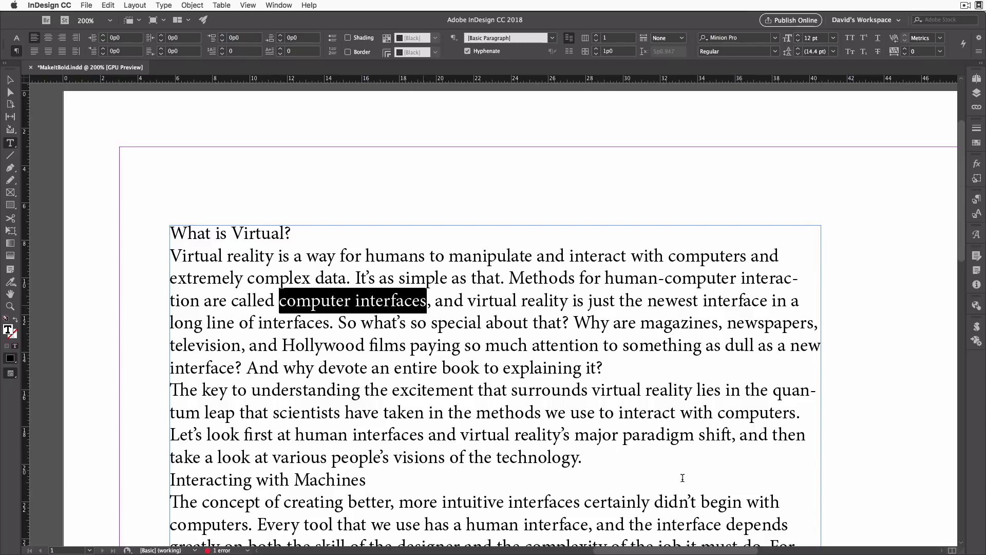
Step: Apply Bold to the selected 'computer interfaces' with Shift+Cmd+B
key(ctrl+shift+b)
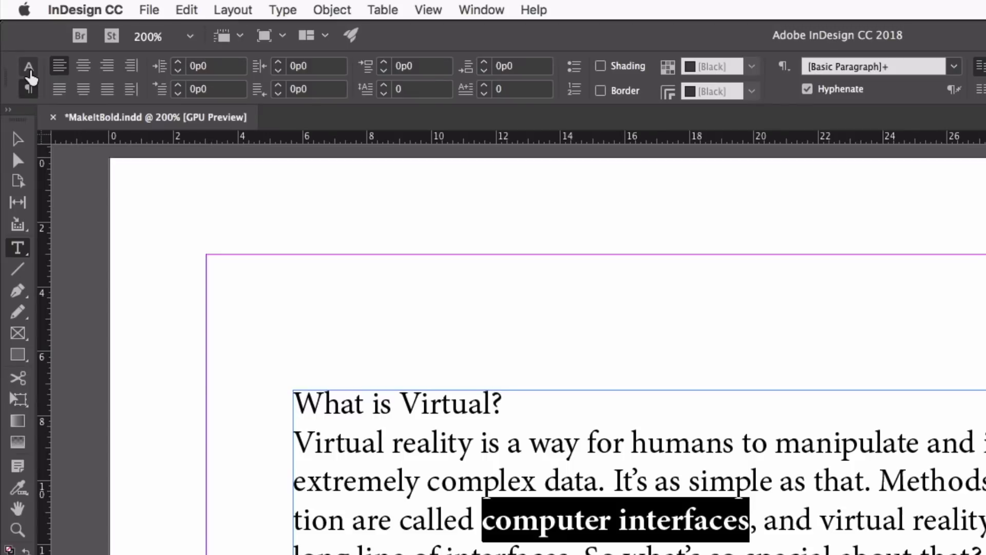
Step: Change the font style of 'computer interfaces' to Minion Pro Medium in the Control panel
click(29, 66)
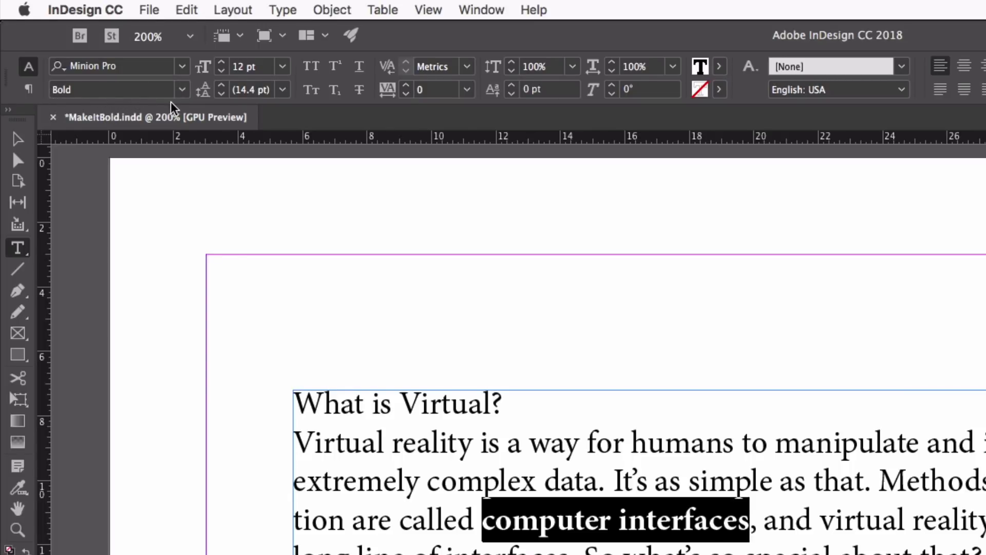
click(182, 91)
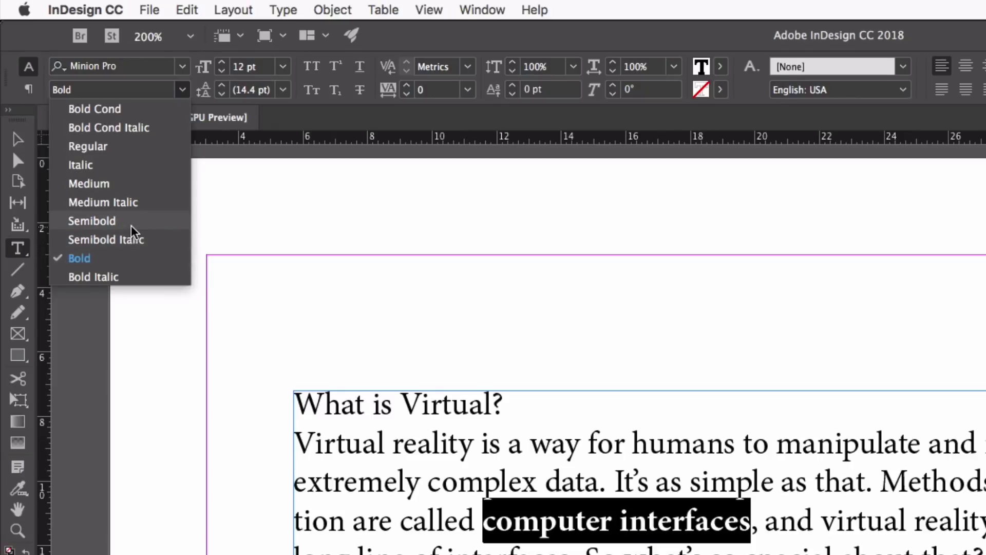
click(123, 185)
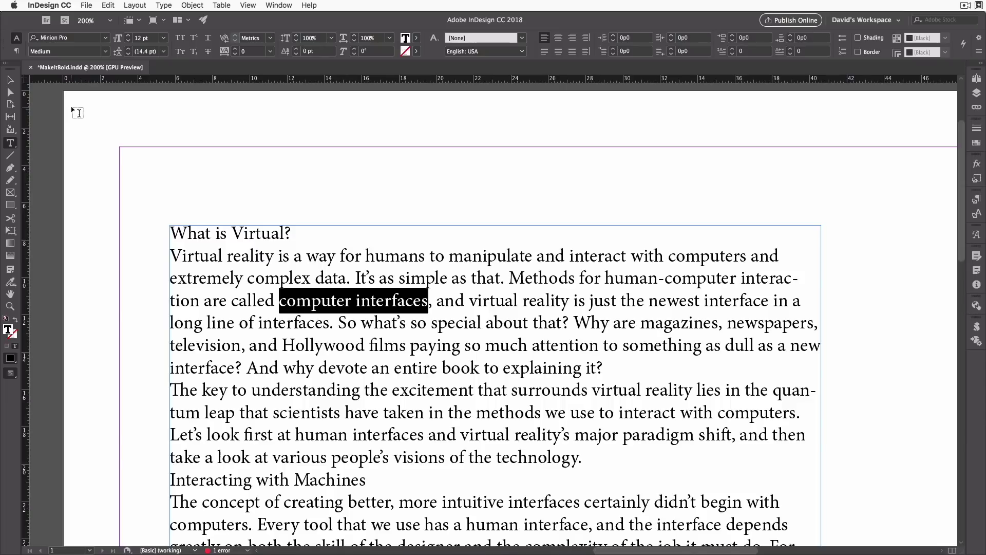
Step: Show the Character Styles panel and start a new character style
click(279, 5)
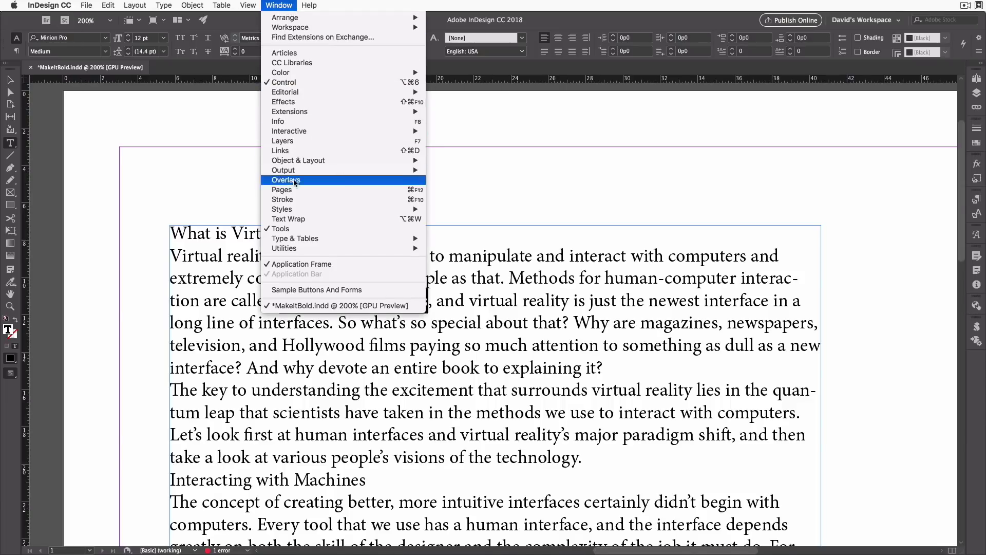
mouse_move(282, 209)
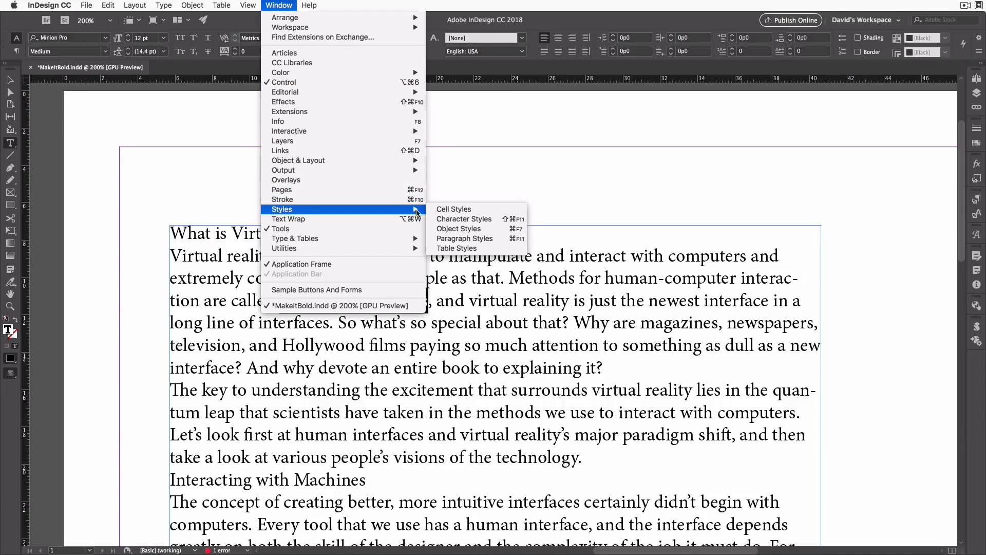
click(456, 221)
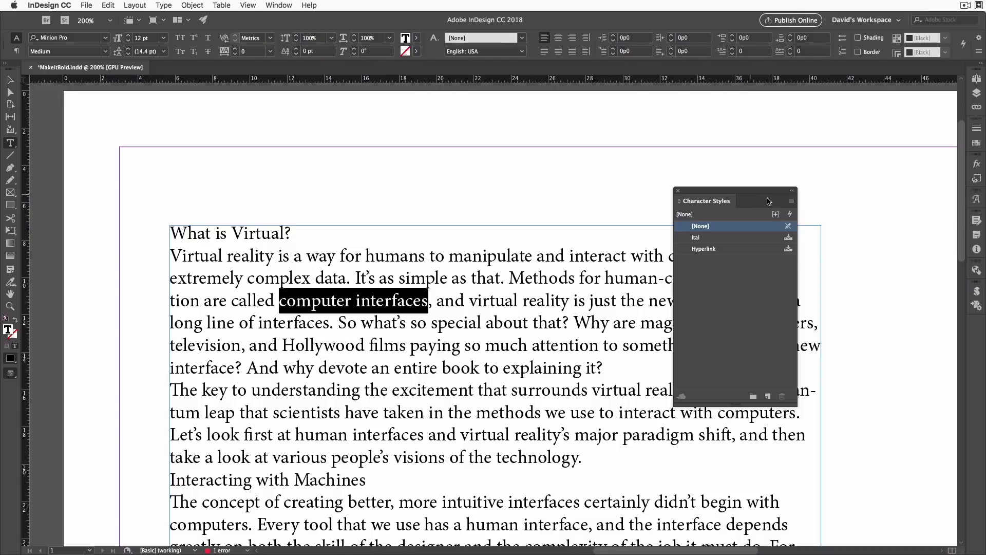
click(792, 201)
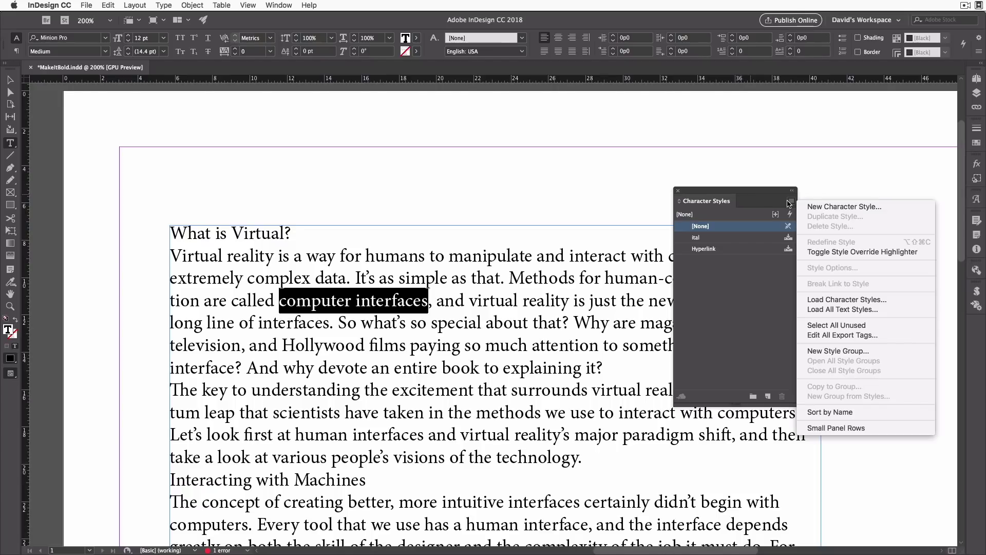
click(844, 207)
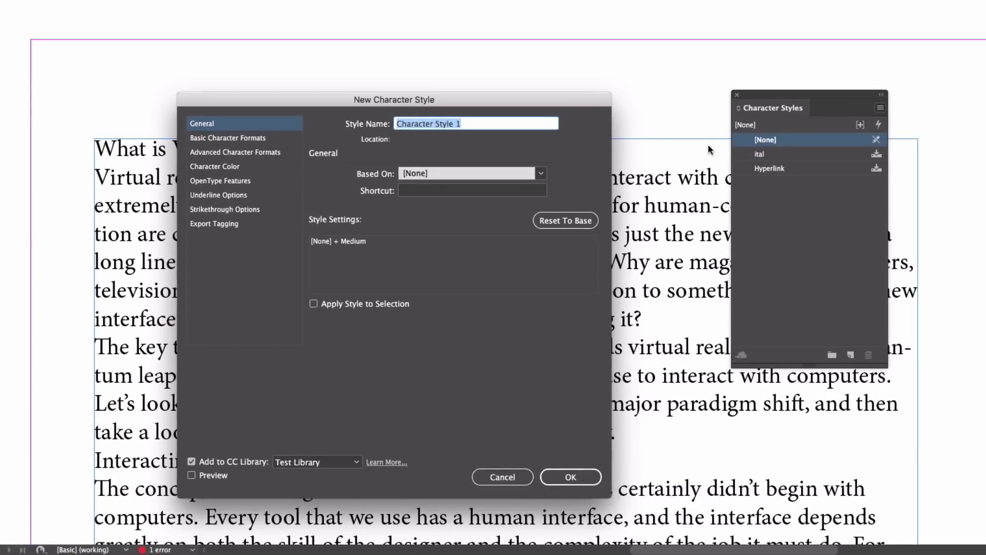
Step: Name the style 'my bold' with Bold font style, excluded from the CC Library
text(my )
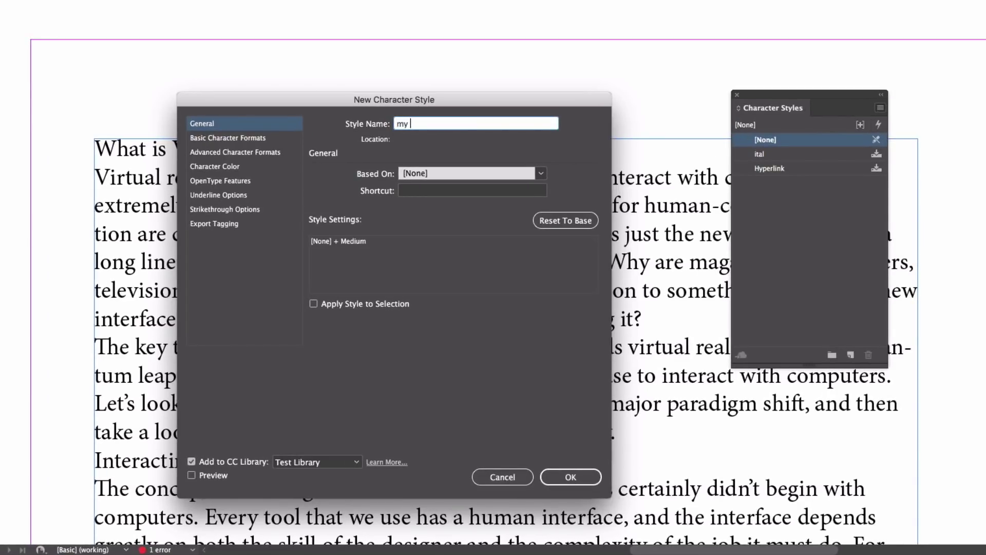
text(bold)
click(245, 138)
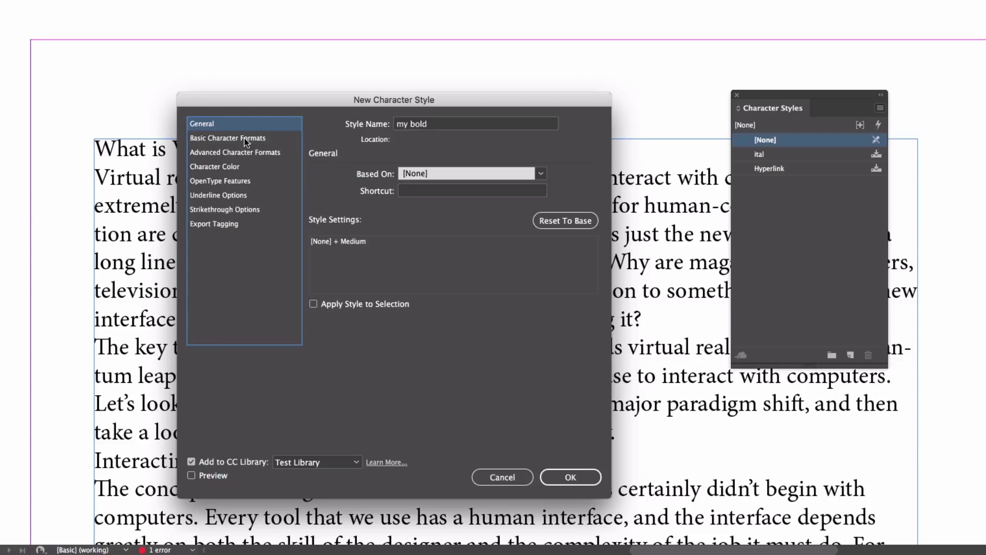
click(244, 138)
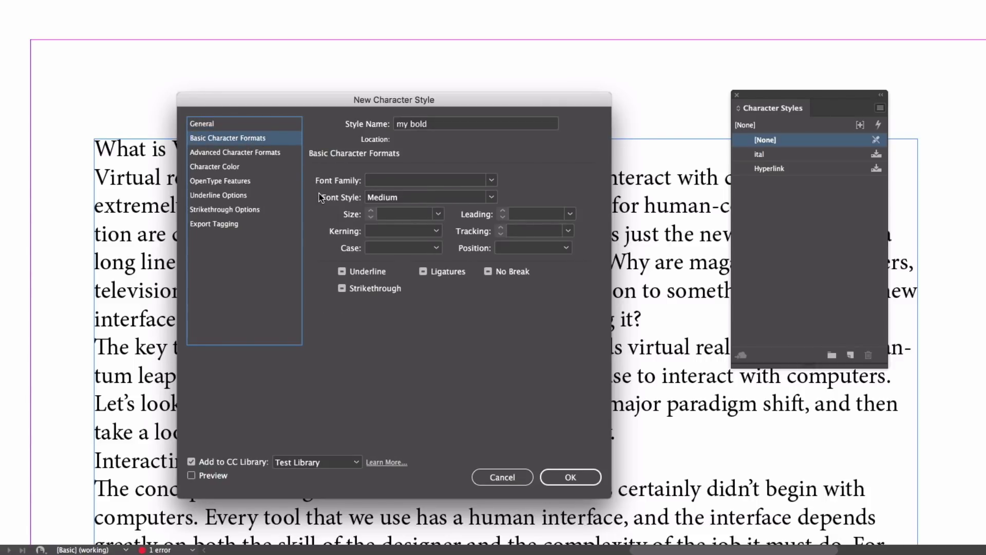
click(490, 199)
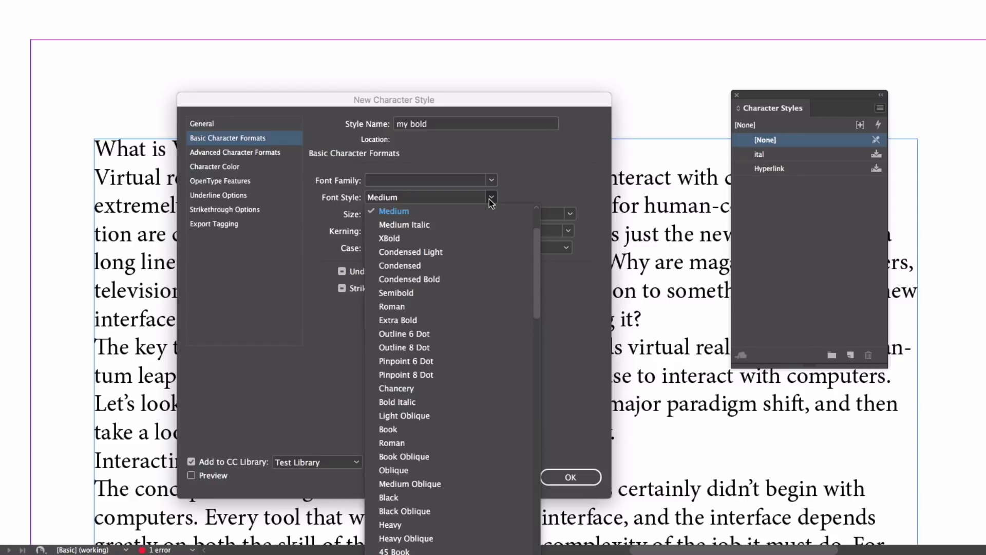
click(406, 201)
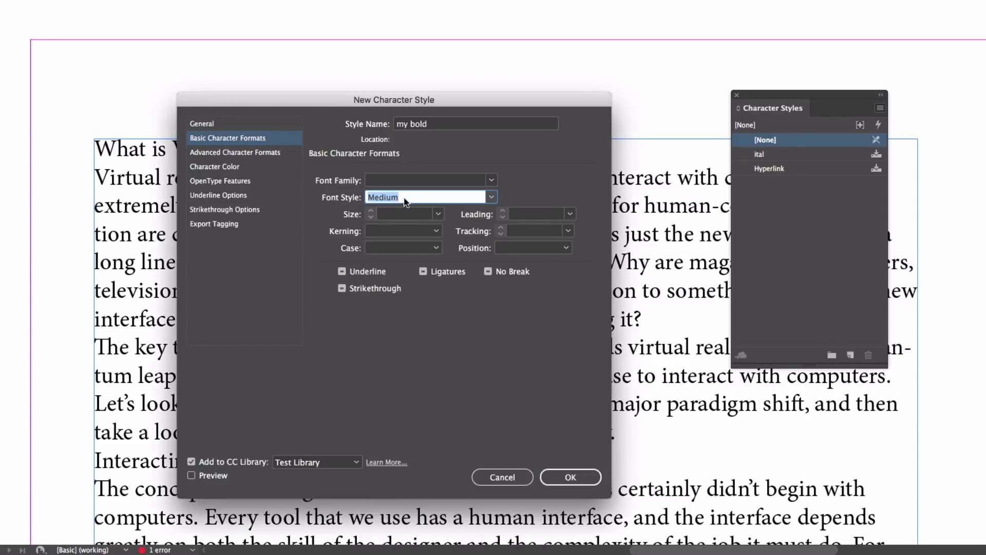
text(Bold)
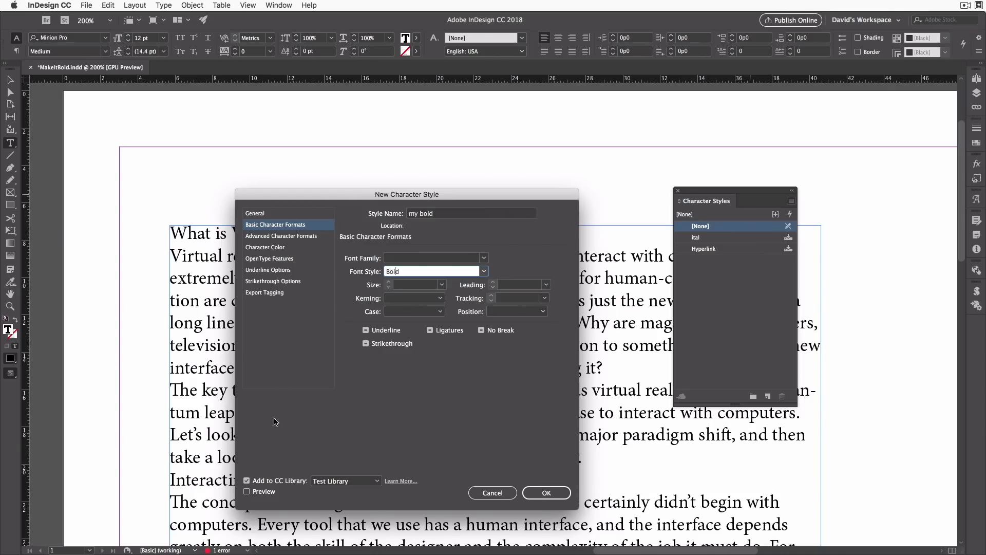
click(248, 481)
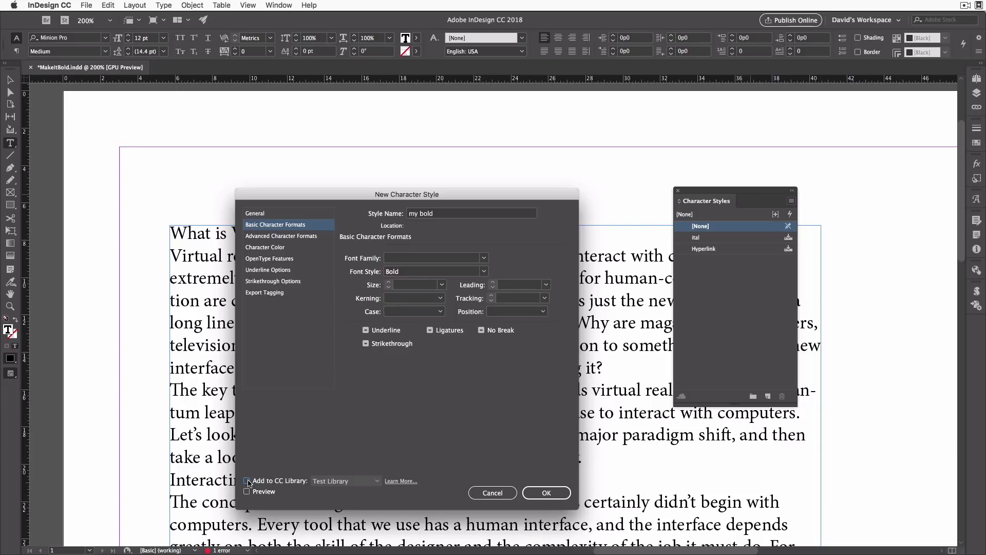
Step: Confirm 'my bold' and apply it to 'computer interfaces' and 'virtual reality'
click(537, 493)
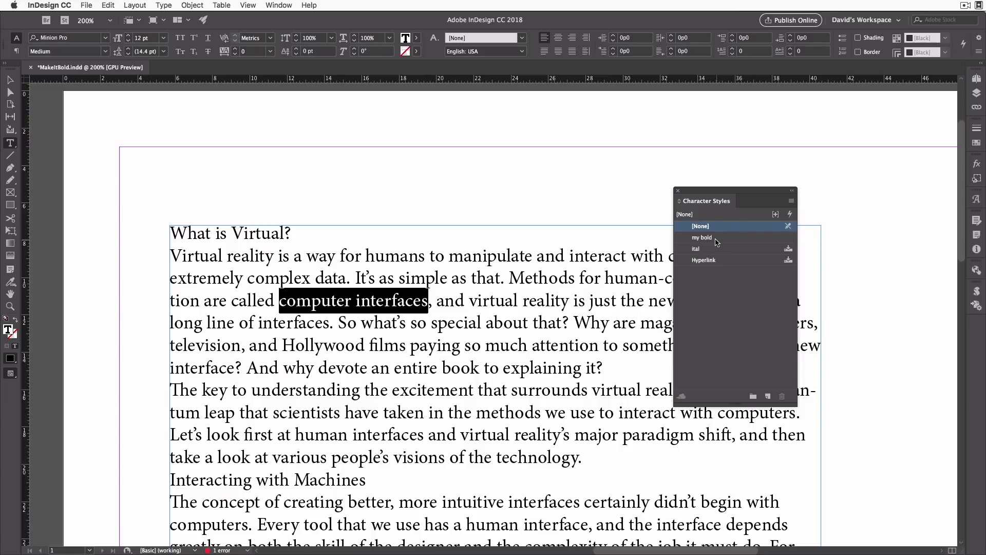
click(717, 241)
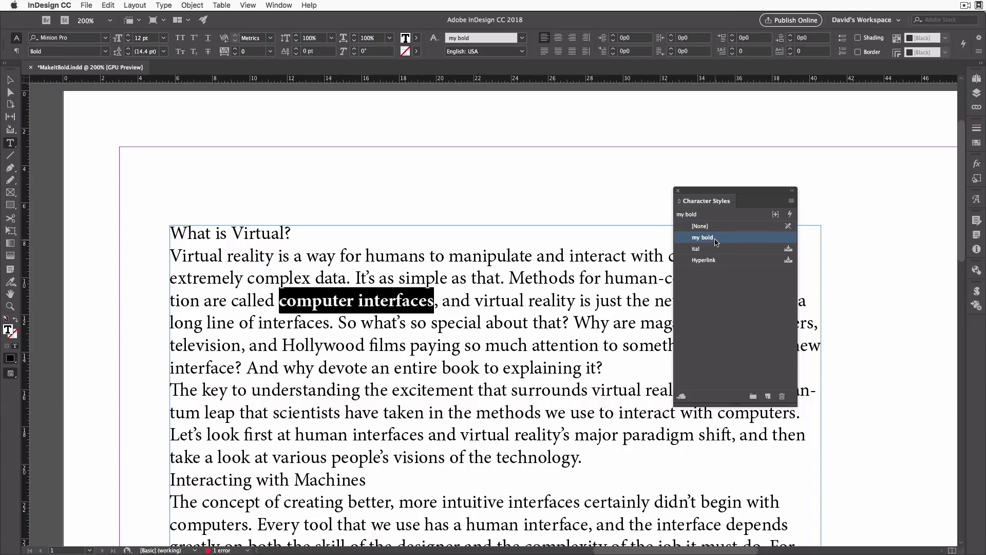
drag(513, 301, 556, 302)
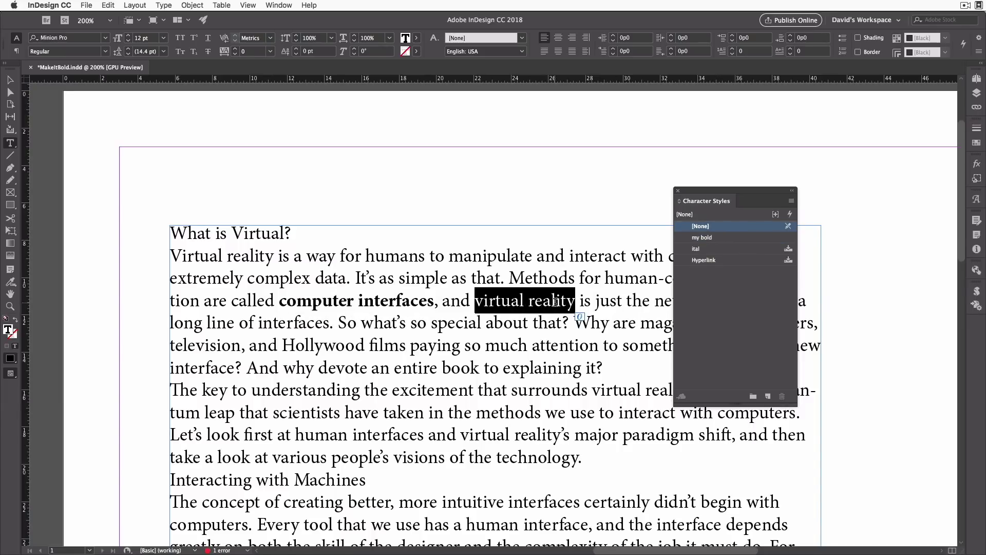
click(707, 237)
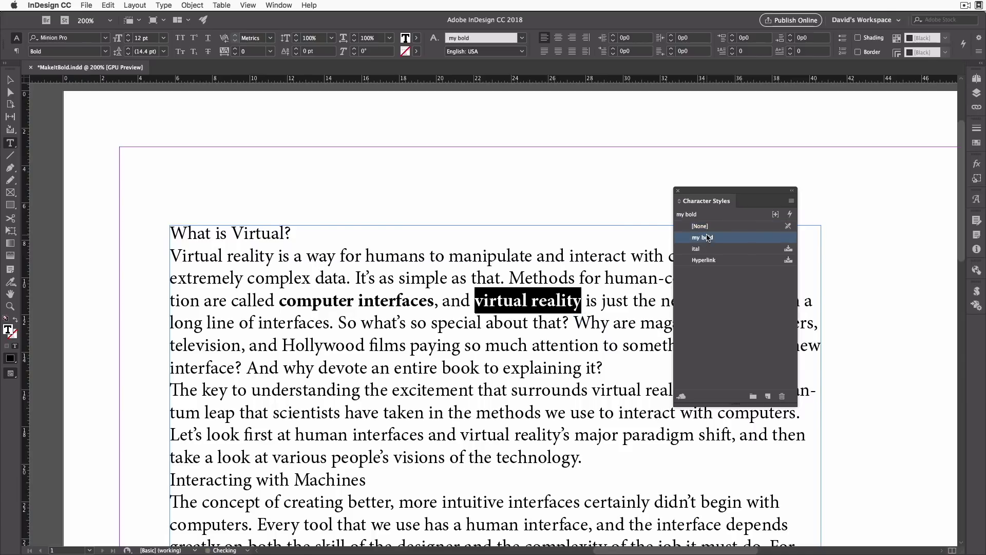